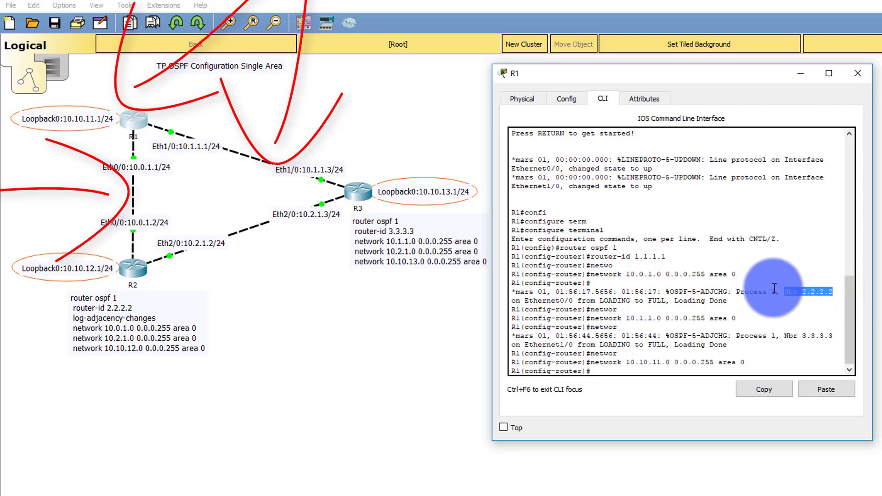
Exit configuration mode on R1 to privileged EXEC mode and run show ip protocols
{"action": "key", "text": "Return"}
{"action": "key", "text": "Return"}
{"action": "type", "text": "show ip protocol"}
{"action": "key", "text": "Return"}
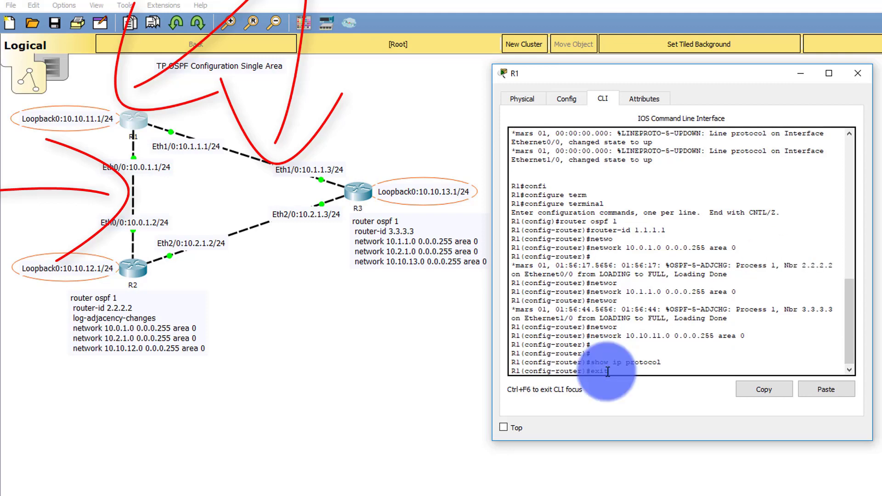
{"action": "type", "text": "exit"}
{"action": "key", "text": "Return"}
{"action": "type", "text": "exit"}
{"action": "key", "text": "Return"}
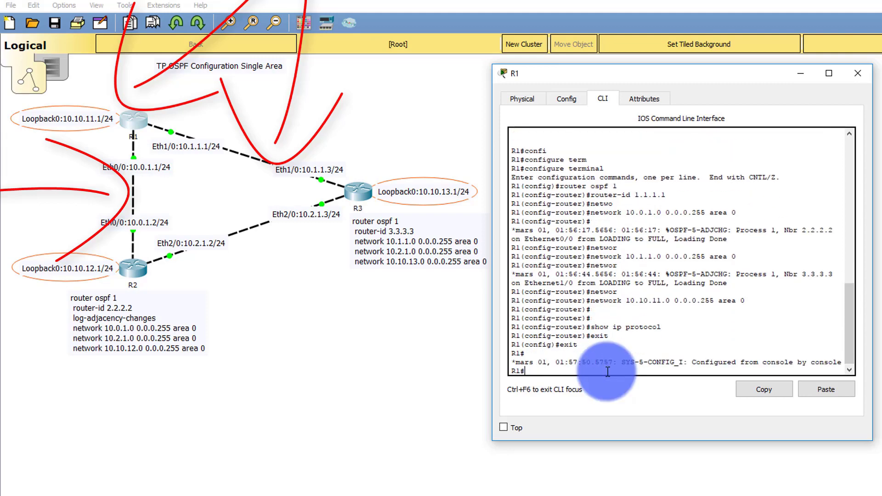
{"action": "type", "text": "show ip pro"}
{"action": "key", "text": "Tab"}
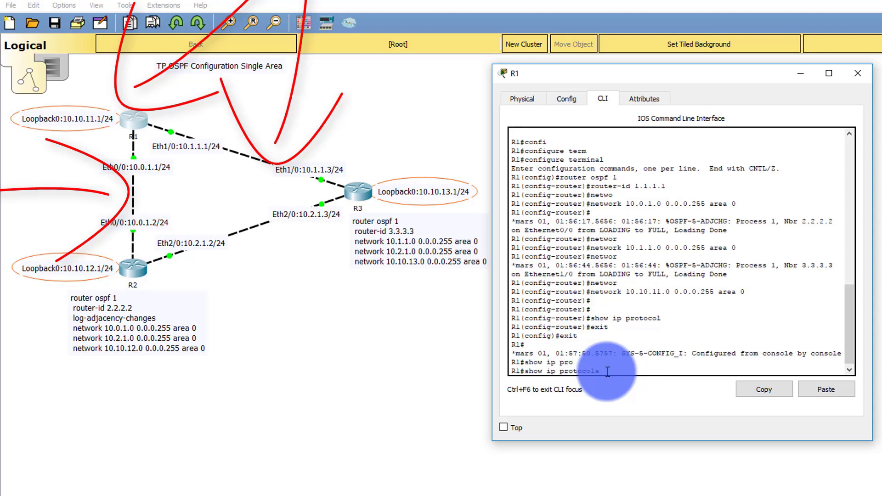
{"action": "key", "text": "Return"}
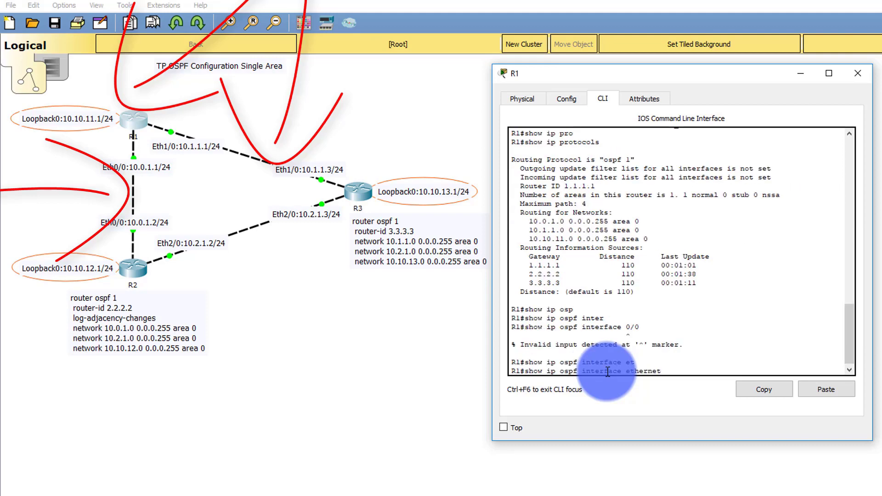
Show R1's OSPF details for interface ethernet 0/0, and list its neighbors with show ip ospf neighbor
{"action": "type", "text": "0/0"}
{"action": "key", "text": "Return"}
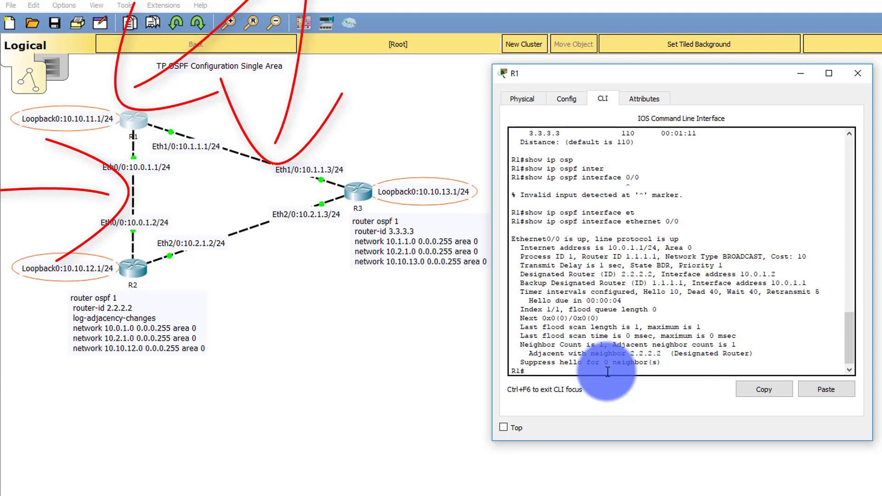
{"action": "type", "text": "show ip osp"}
{"action": "key", "text": "Tab"}
{"action": "type", "text": "ne"}
{"action": "key", "text": "Tab"}
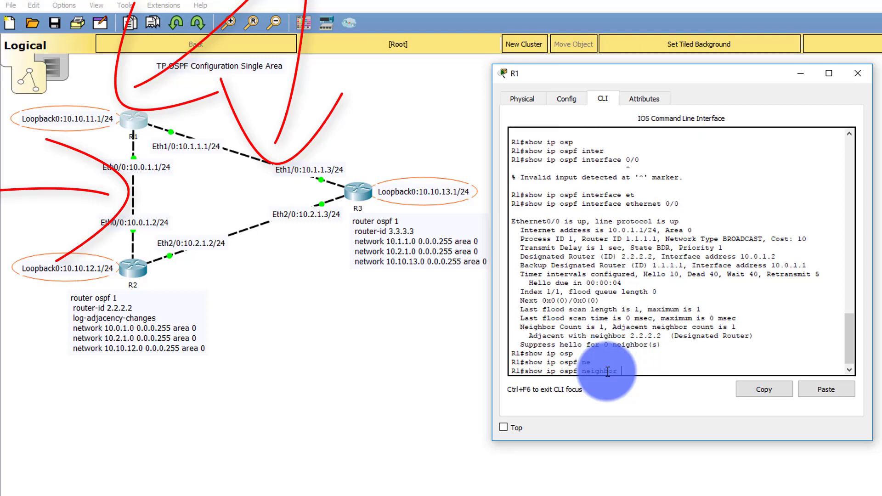
{"action": "key", "text": "Return"}
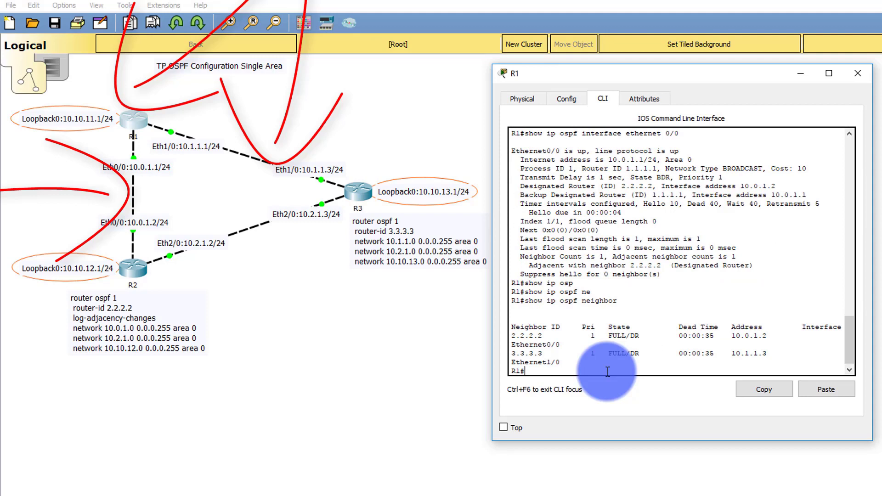
Display R1's IP routing table and highlight the OSPF routes to 10.2.1.0 and their administrative distance
{"action": "type", "text": "s"}
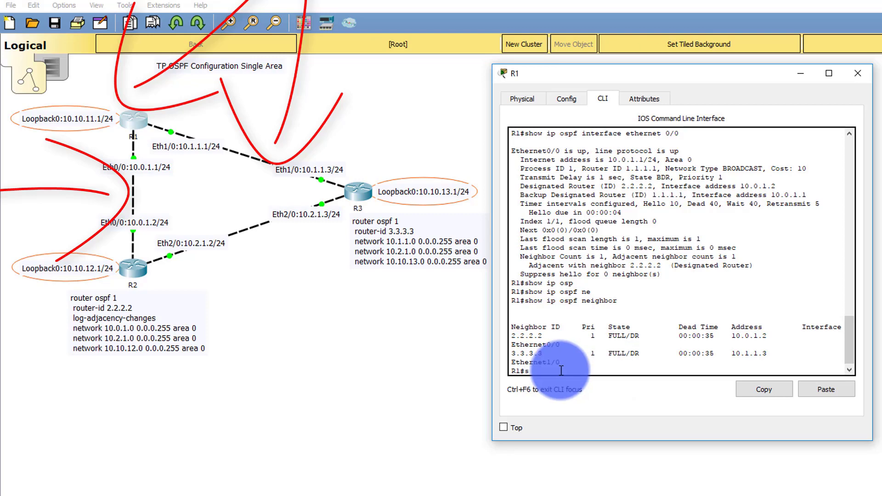
{"action": "type", "text": "how ip route"}
{"action": "key", "text": "Return"}
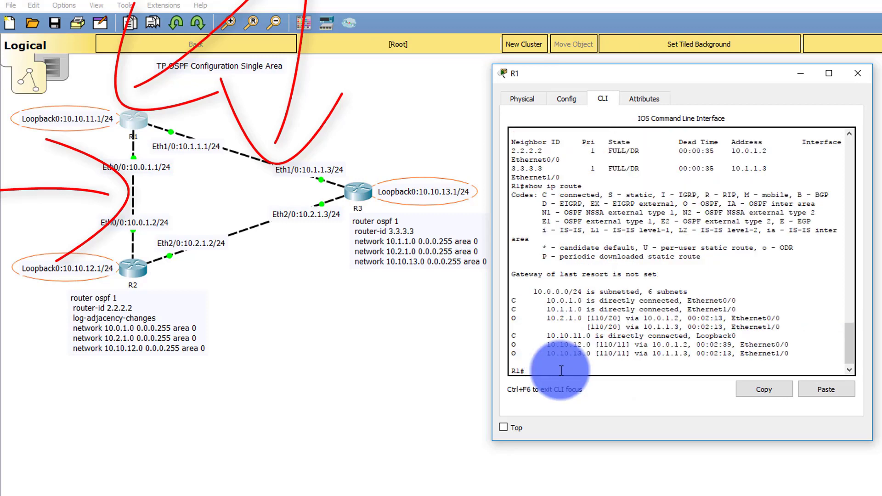
{"action": "left_click", "coordinate": [511, 319]}
{"action": "left_click_drag", "start_coordinate": [511, 319], "coordinate": [781, 326]}
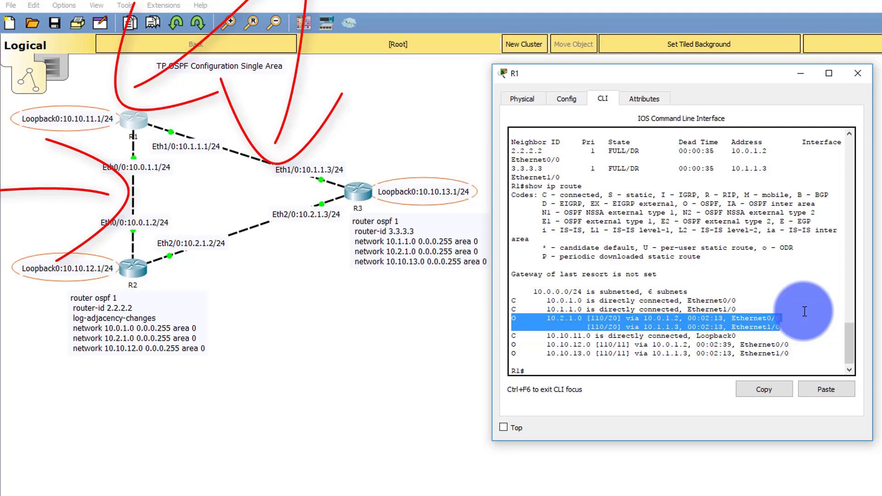
{"action": "left_click_drag", "start_coordinate": [804, 317], "coordinate": [591, 323]}
{"action": "double_click", "coordinate": [597, 317]}
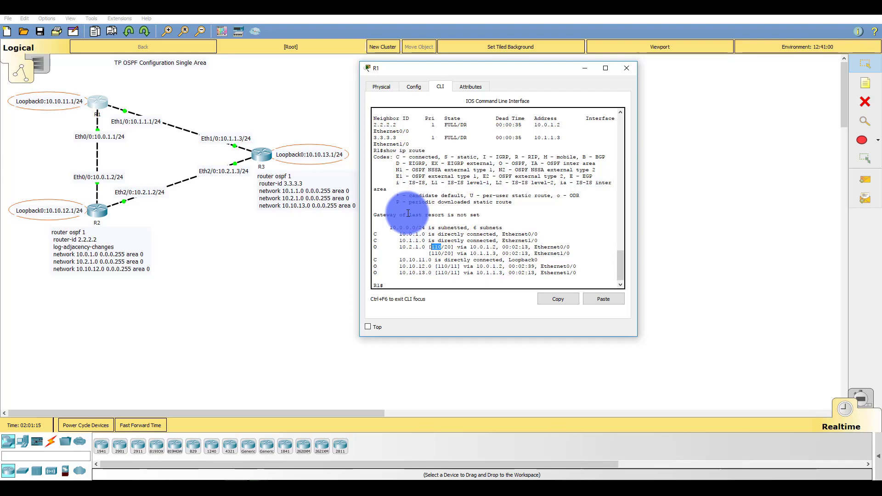
Enter global configuration mode on R1 and open interface ethernet 0/0 for configuration
{"action": "key", "text": "Return"}
{"action": "key", "text": "Return"}
{"action": "type", "text": "conf t"}
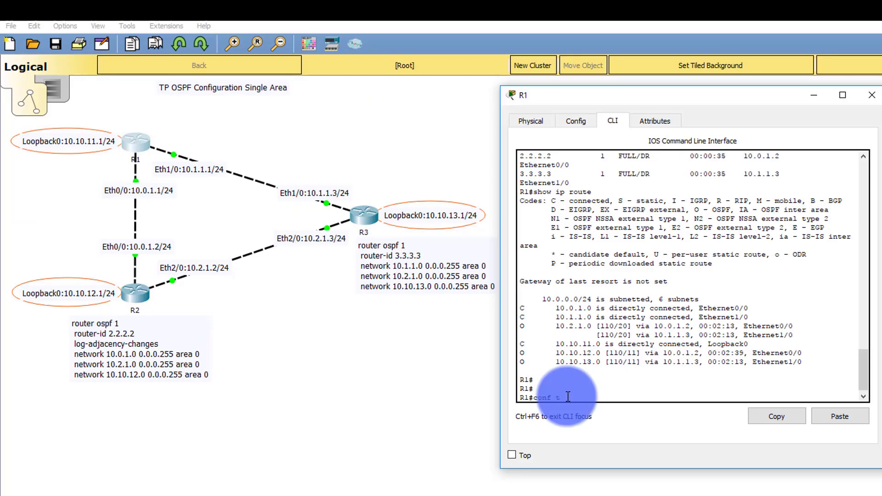
{"action": "key", "text": "Return"}
{"action": "type", "text": "in"}
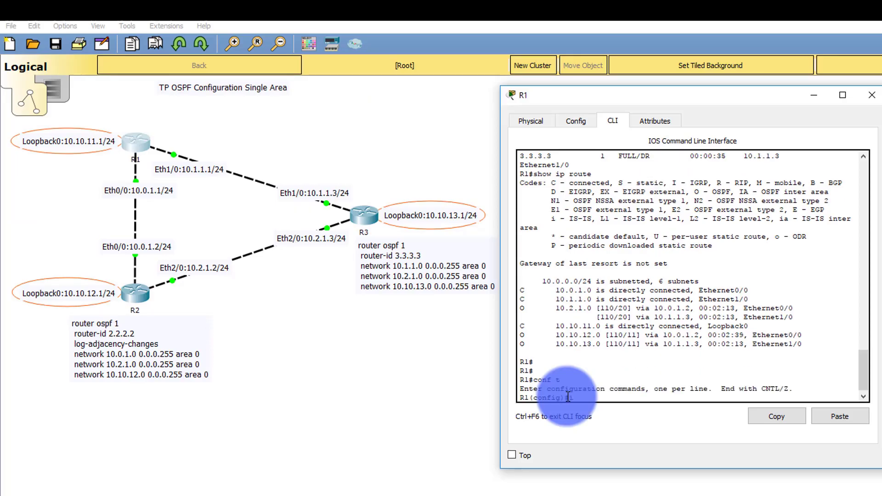
{"action": "type", "text": "ter"}
{"action": "key", "text": "Tab"}
{"action": "type", "text": "ether"}
{"action": "key", "text": "Tab"}
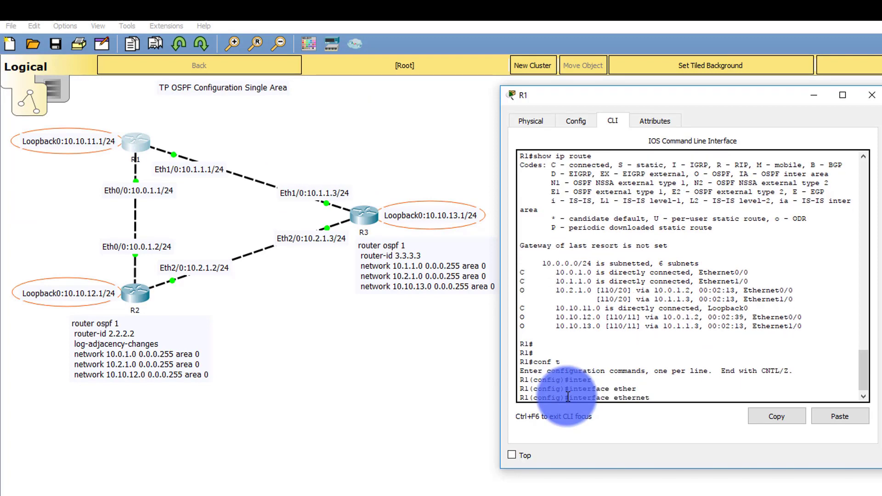
{"action": "type", "text": "0/0"}
{"action": "key", "text": "Return"}
Set the OSPF cost of interface ethernet 0/0 to 1 and return to privileged EXEC mode
{"action": "type", "text": "ip osp"}
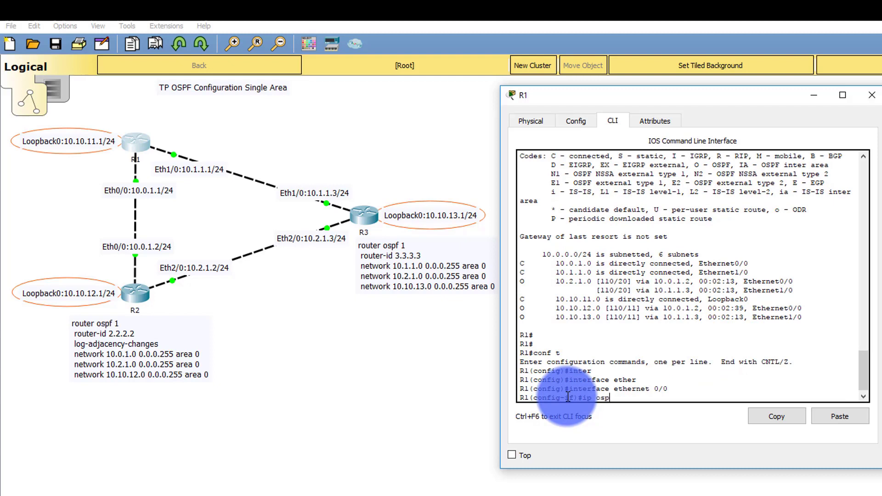
{"action": "type", "text": "f cost 1"}
{"action": "key", "text": "Return"}
{"action": "type", "text": "exit"}
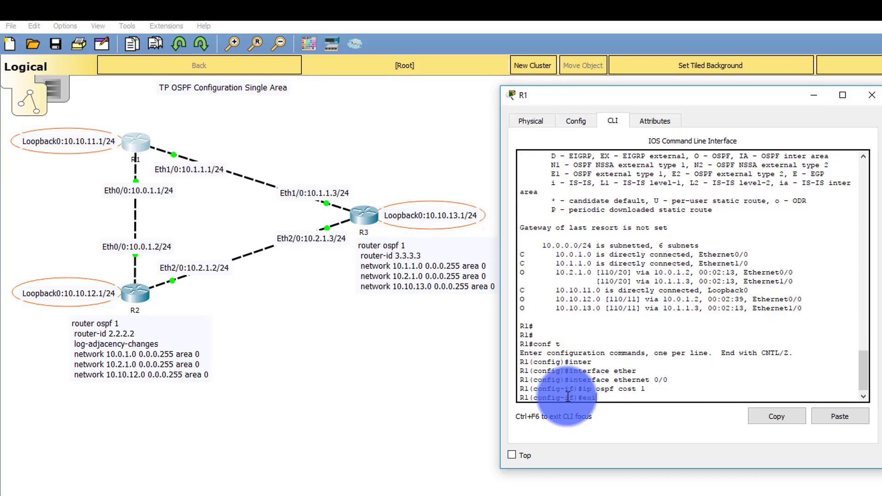
{"action": "key", "text": "Return"}
{"action": "type", "text": "exit"}
{"action": "key", "text": "Return"}
Display R1's IP routing table again and highlight the OSPF route to 10.2.1.0
{"action": "key", "text": "Up"}
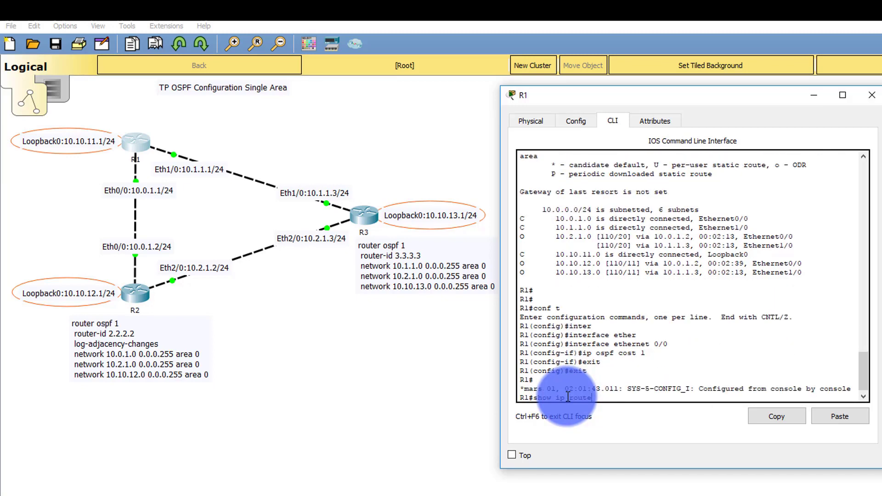
{"action": "key", "text": "Return"}
{"action": "left_click_drag", "start_coordinate": [519, 352], "coordinate": [814, 351]}
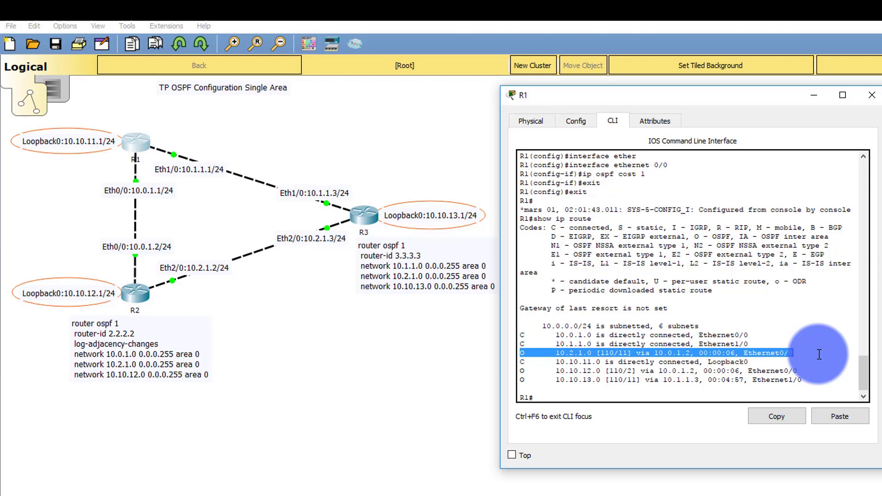
{"action": "left_click", "coordinate": [743, 389]}
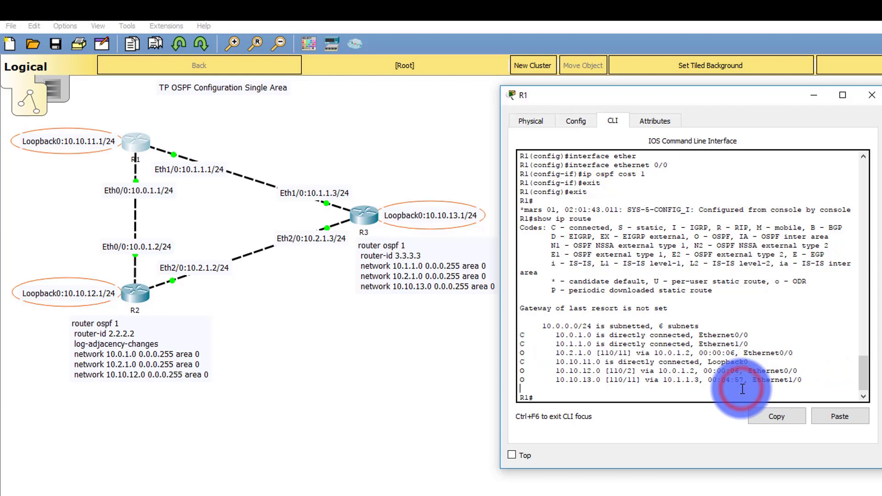
Enter global configuration mode on R1 and open interface ethernet 1/0 for configuration
{"action": "key", "text": "Return"}
{"action": "key", "text": "Return"}
{"action": "type", "text": "conft"}
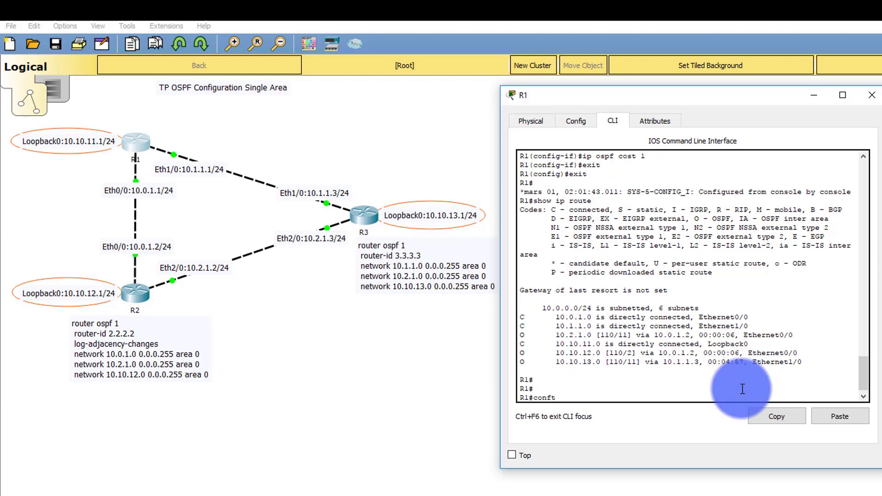
{"action": "key", "text": "BackSpace"}
{"action": "type", "text": "t"}
{"action": "key", "text": "Return"}
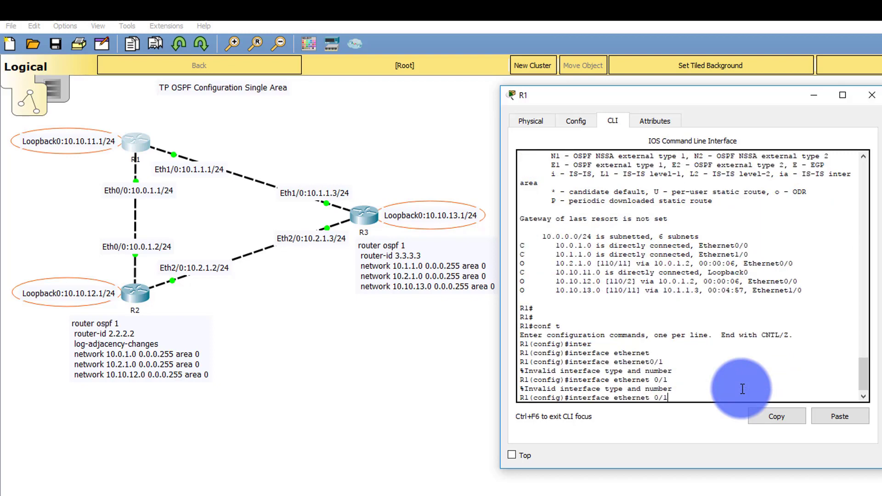
{"action": "key", "text": "BackSpace"}
{"action": "key", "text": "BackSpace"}
{"action": "key", "text": "BackSpace"}
{"action": "type", "text": "1/0"}
{"action": "key", "text": "Return"}
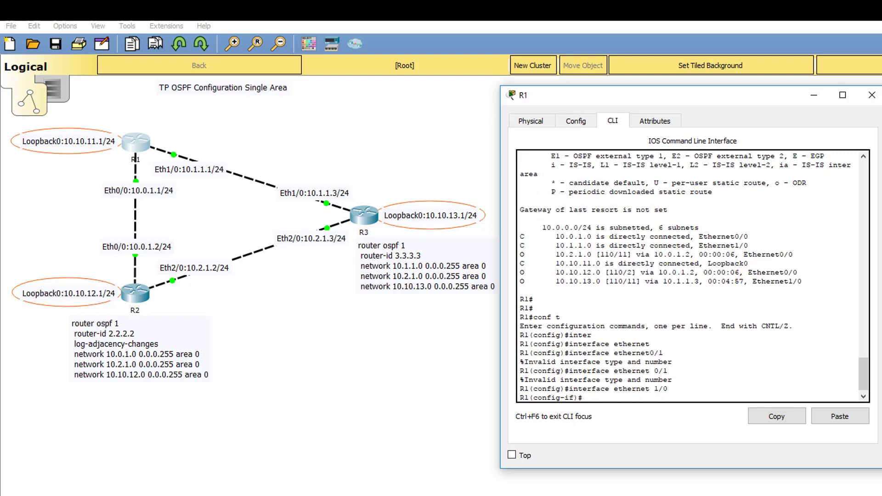
Set the OSPF cost of interface ethernet 1/0 to 1 and return to privileged EXEC mode
{"action": "type", "text": "ip ospf cost 1"}
{"action": "key", "text": "Return"}
{"action": "type", "text": "exit"}
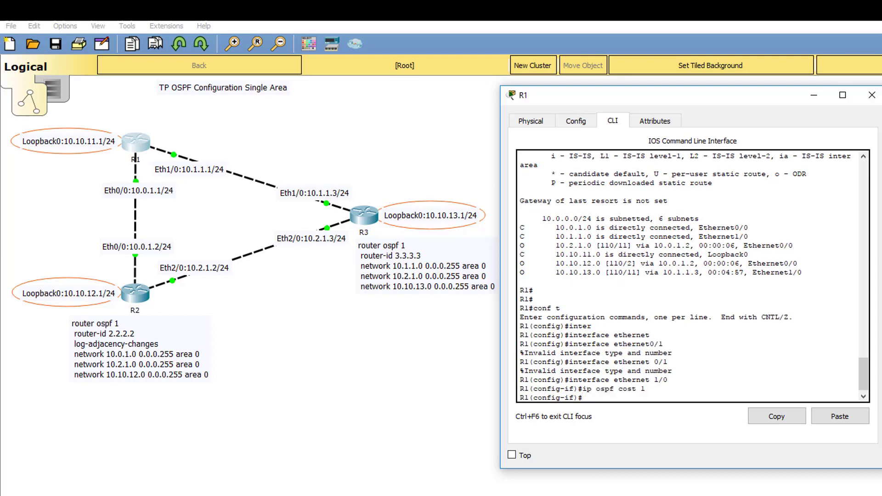
{"action": "key", "text": "Return"}
{"action": "type", "text": "exit"}
{"action": "key", "text": "Return"}
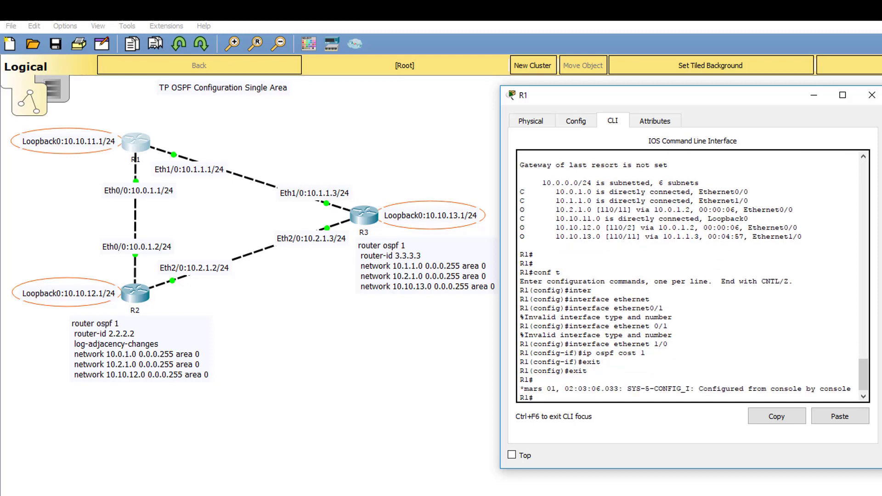
Display R1's IP routing table to check the OSPF routes with the new ethernet 1/0 cost
{"action": "type", "text": "show ip route"}
{"action": "key", "text": "Return"}
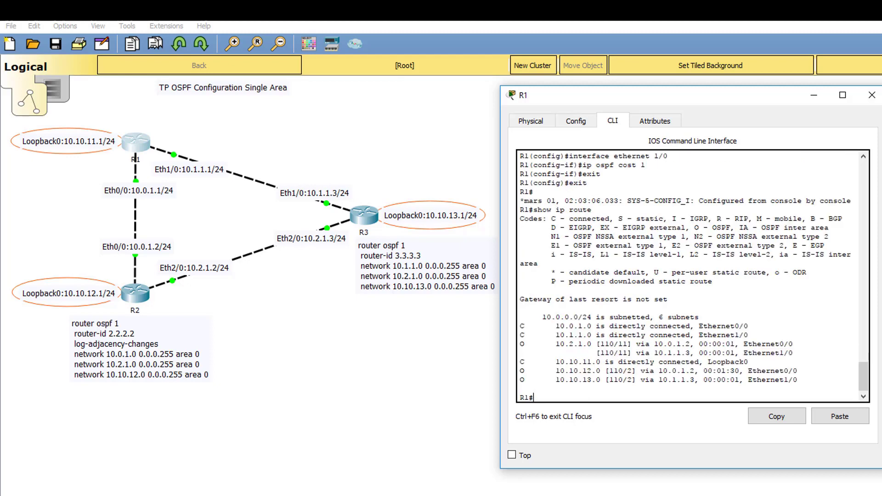